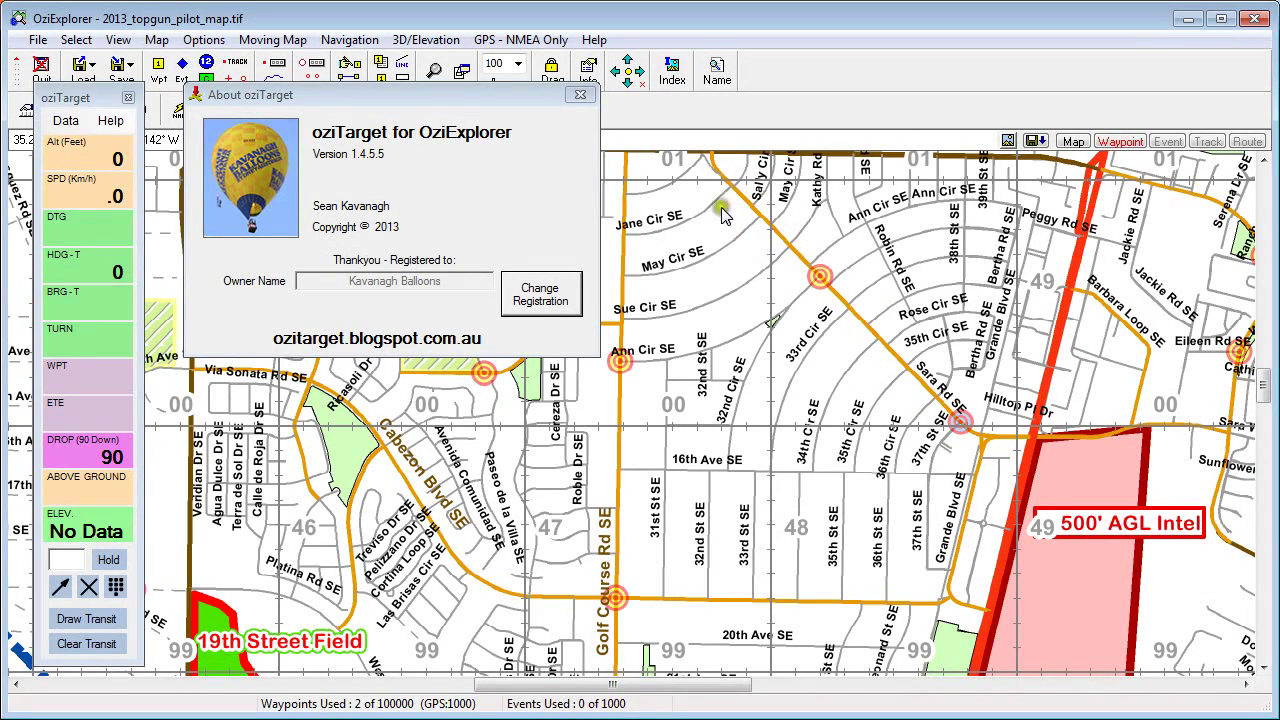
Step: Close the About oziTarget box and bring up WPT Tools from the oziTarget Data menu
{"action": "left_click", "coordinate": [580, 94]}
{"action": "left_click", "coordinate": [86, 127]}
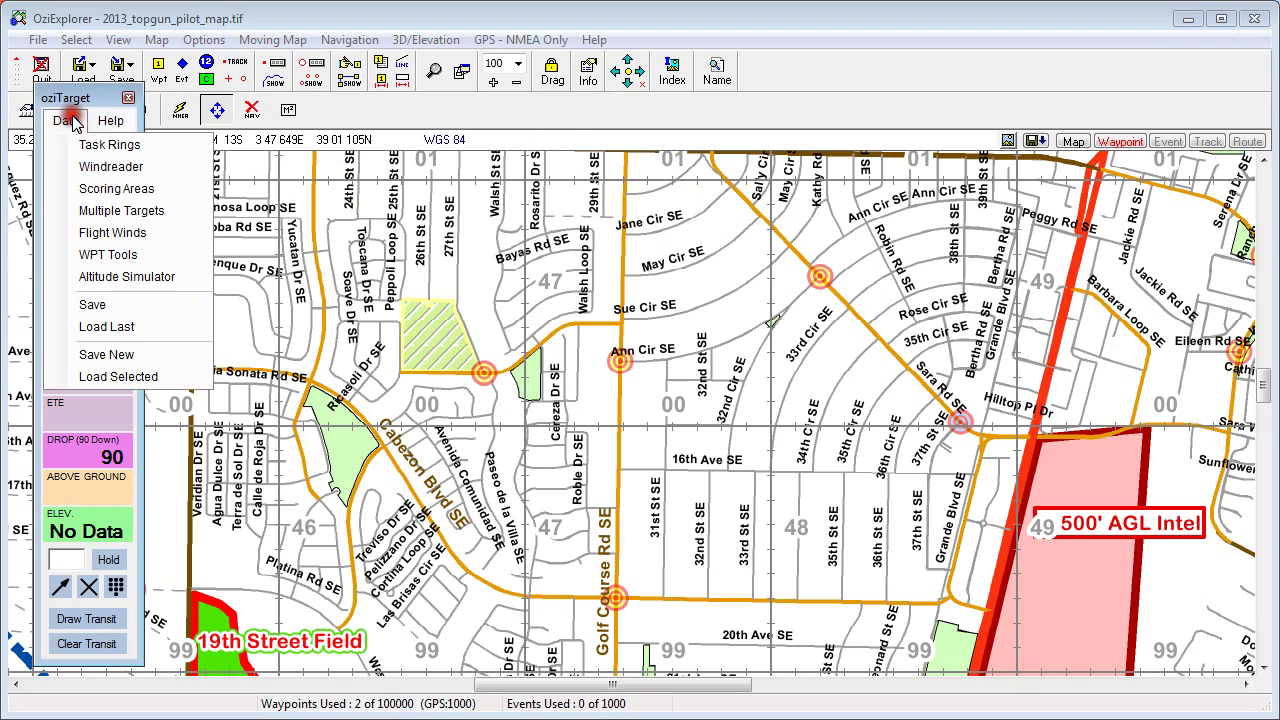
{"action": "left_click", "coordinate": [113, 259]}
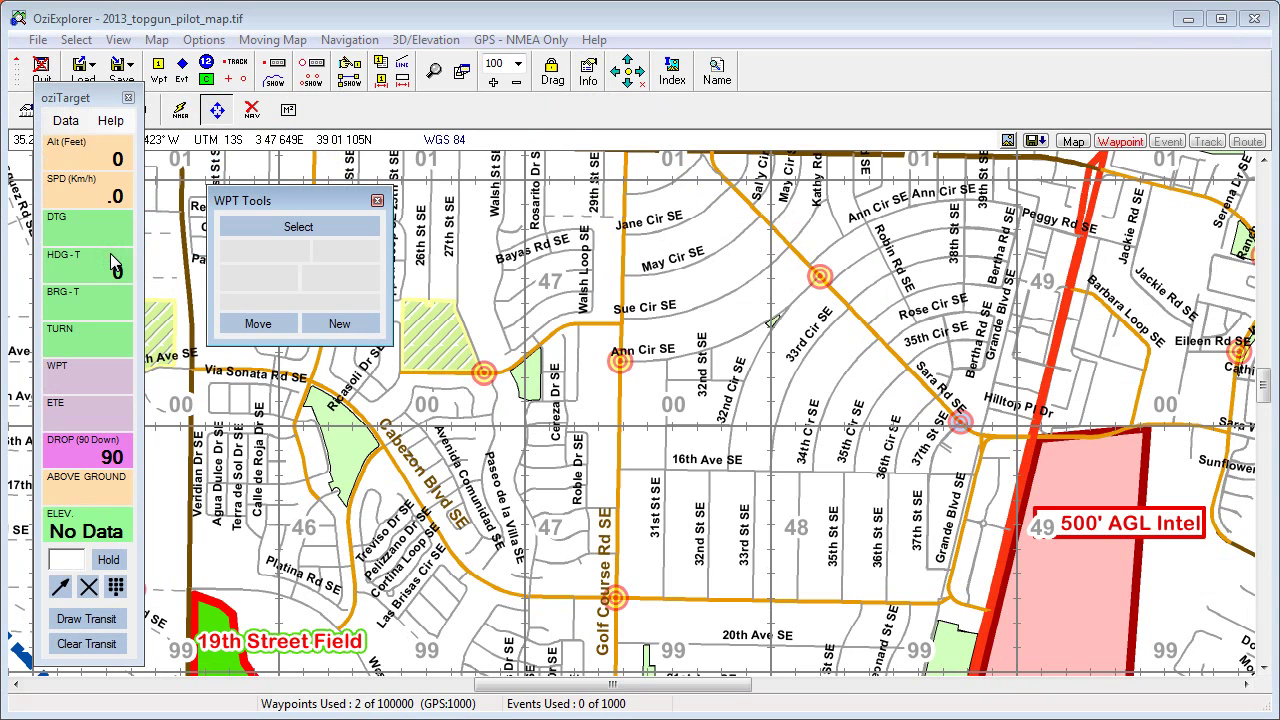
Step: Start a new waypoint in WPT Tools and replace its default name with 001
{"action": "left_click", "coordinate": [340, 324]}
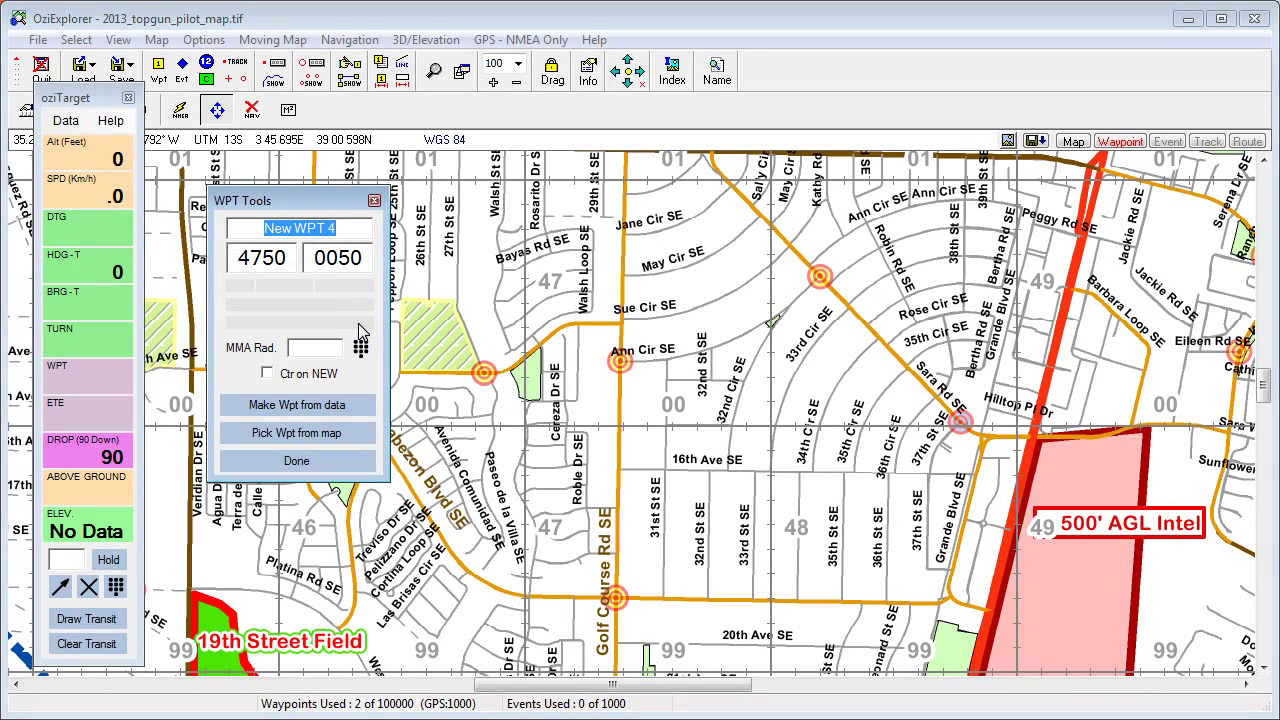
{"action": "left_click", "coordinate": [330, 228]}
{"action": "left_click_drag", "start_coordinate": [330, 228], "coordinate": [343, 236]}
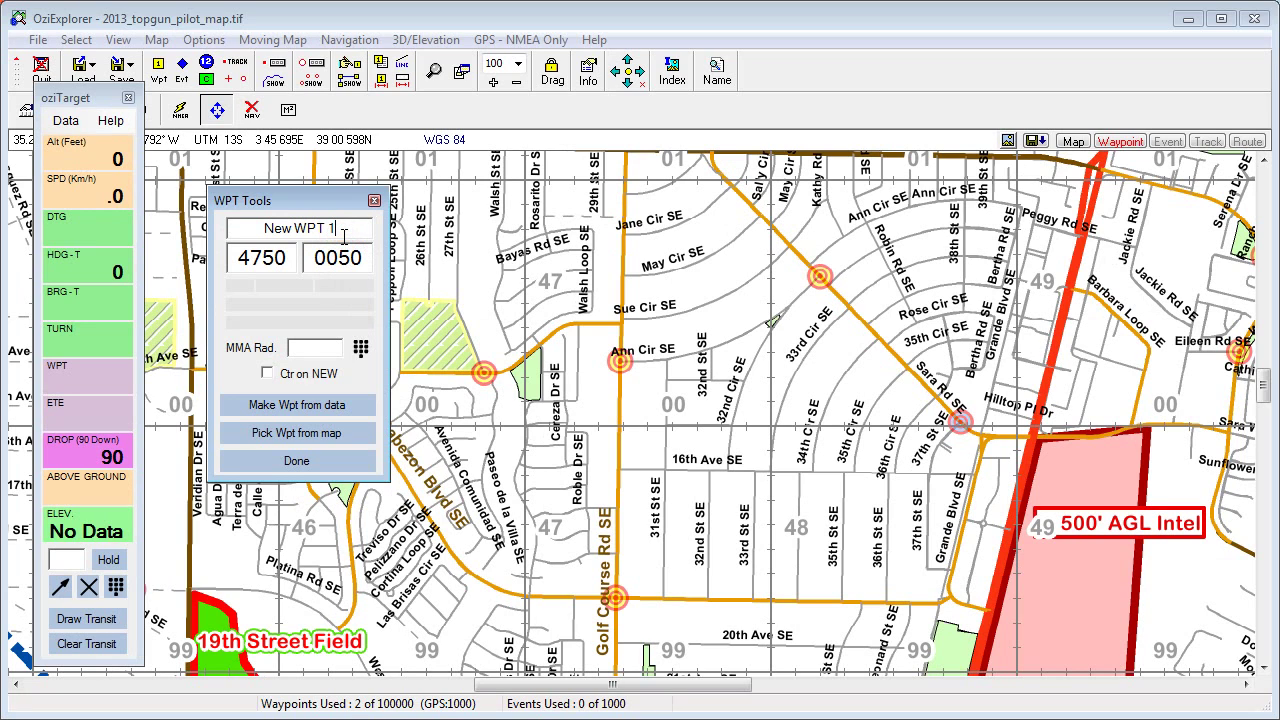
{"action": "left_click_drag", "start_coordinate": [250, 226], "coordinate": [380, 236]}
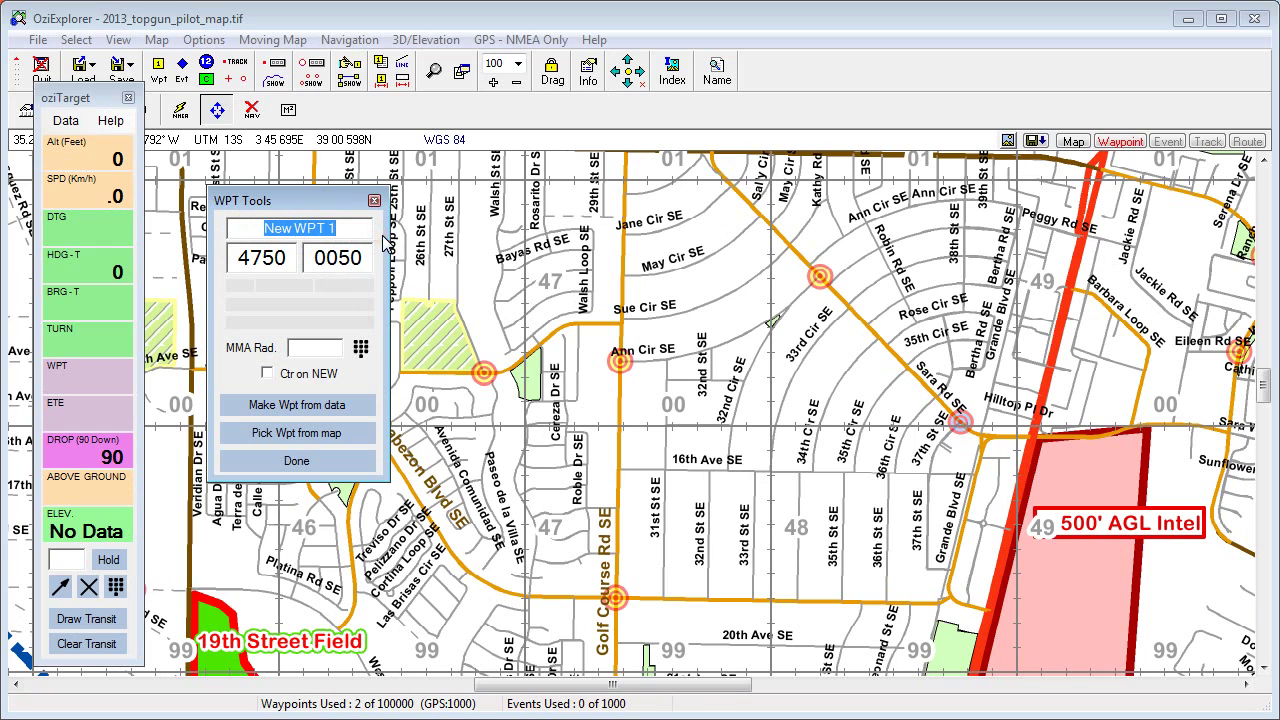
{"action": "type", "text": "001"}
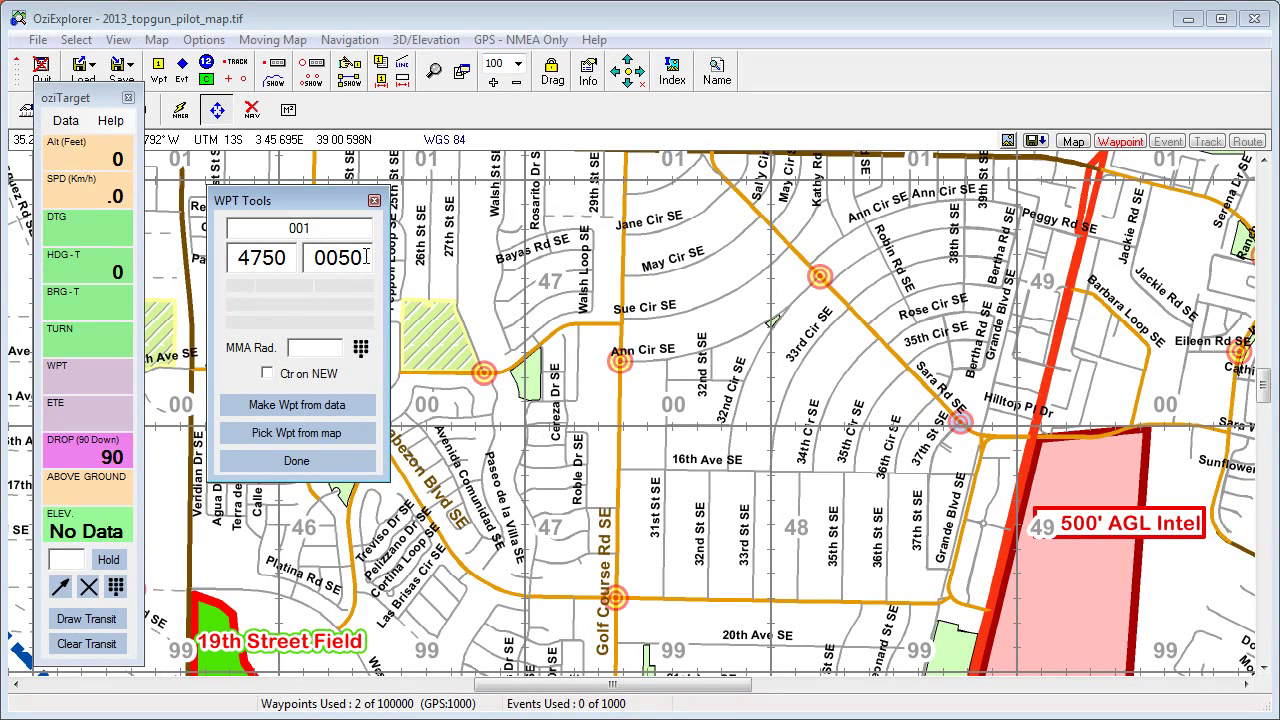
Step: Clear the 100 value from the new waypoint's MMA Rad. field
{"action": "left_click", "coordinate": [320, 346]}
{"action": "double_click", "coordinate": [320, 346]}
{"action": "key", "text": "BackSpace"}
Step: Enable Ctr on NEW so the map centres on the new waypoint
{"action": "left_click", "coordinate": [269, 373]}
{"action": "left_click", "coordinate": [269, 373]}
{"action": "left_click", "coordinate": [269, 373]}
{"action": "left_click", "coordinate": [334, 248]}
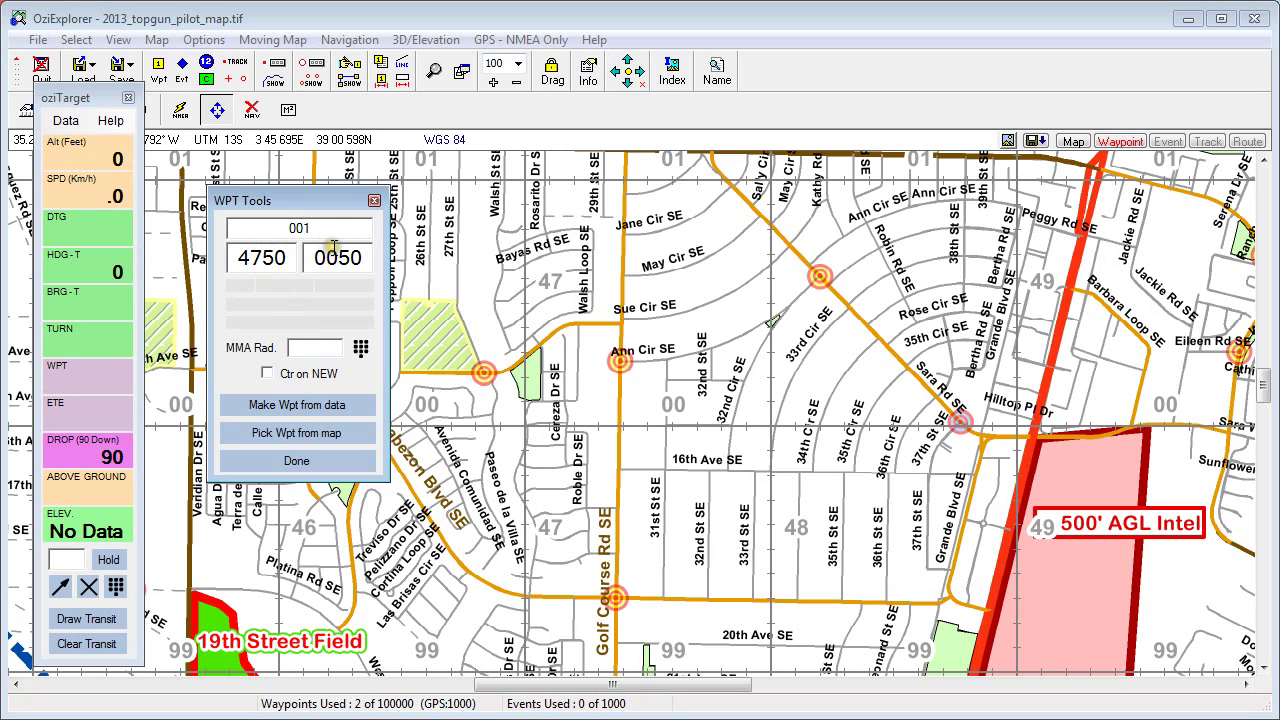
{"action": "left_click", "coordinate": [268, 373]}
{"action": "left_click", "coordinate": [300, 290]}
{"action": "left_click", "coordinate": [333, 404]}
Step: Make waypoint 001 from data with MMA radius 100, deleting and recreating it to get the hatched circle
{"action": "left_click", "coordinate": [297, 405]}
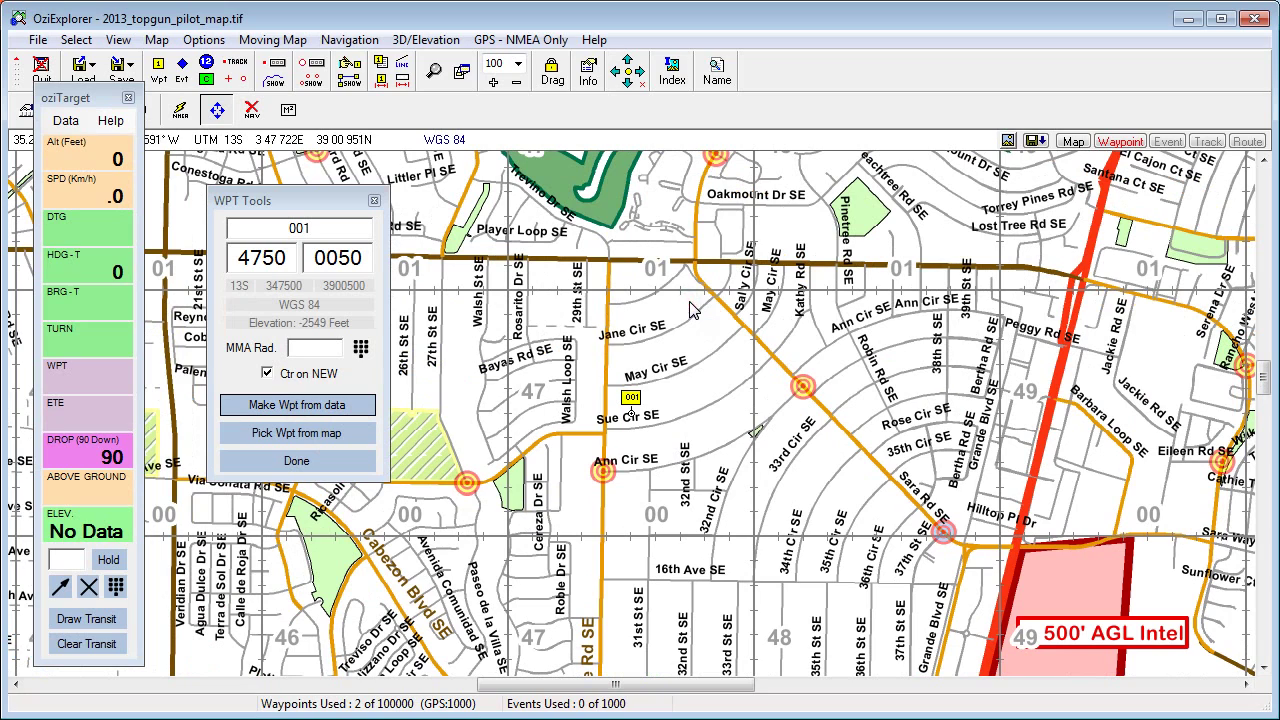
{"action": "mouse_move", "coordinate": [633, 421]}
{"action": "left_click", "coordinate": [327, 345]}
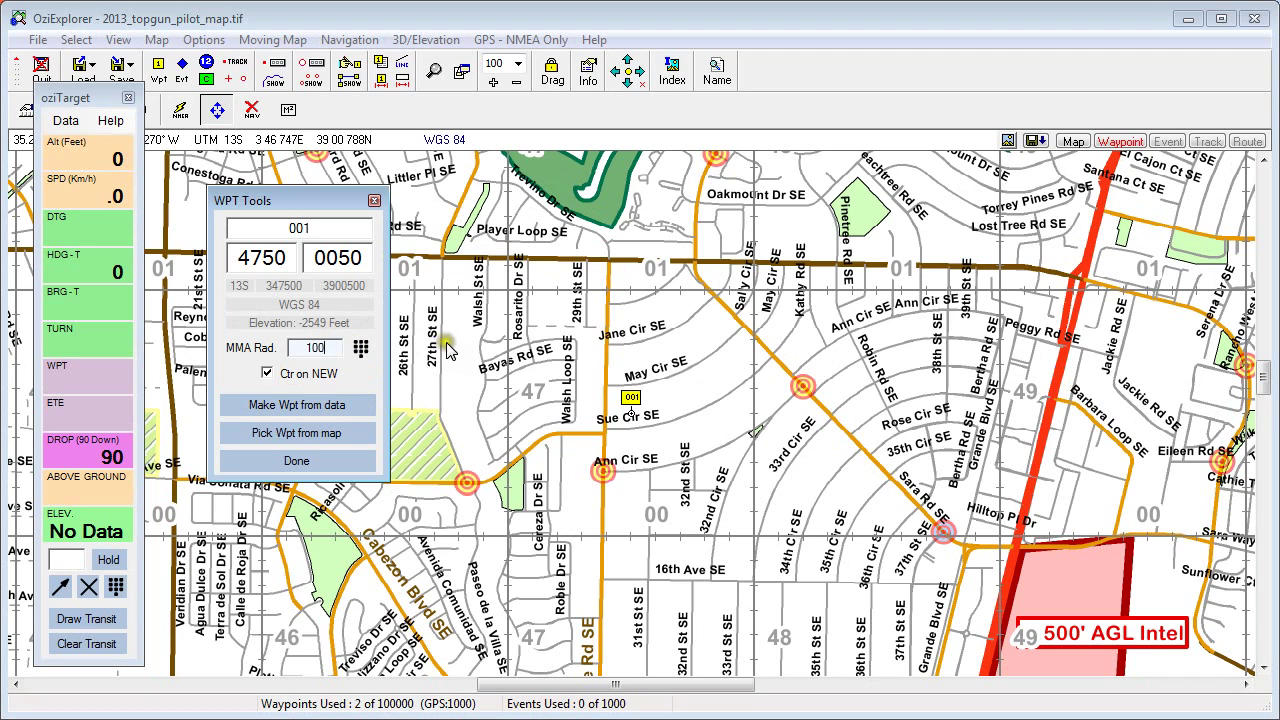
{"action": "right_click", "coordinate": [632, 420]}
{"action": "left_click", "coordinate": [704, 512]}
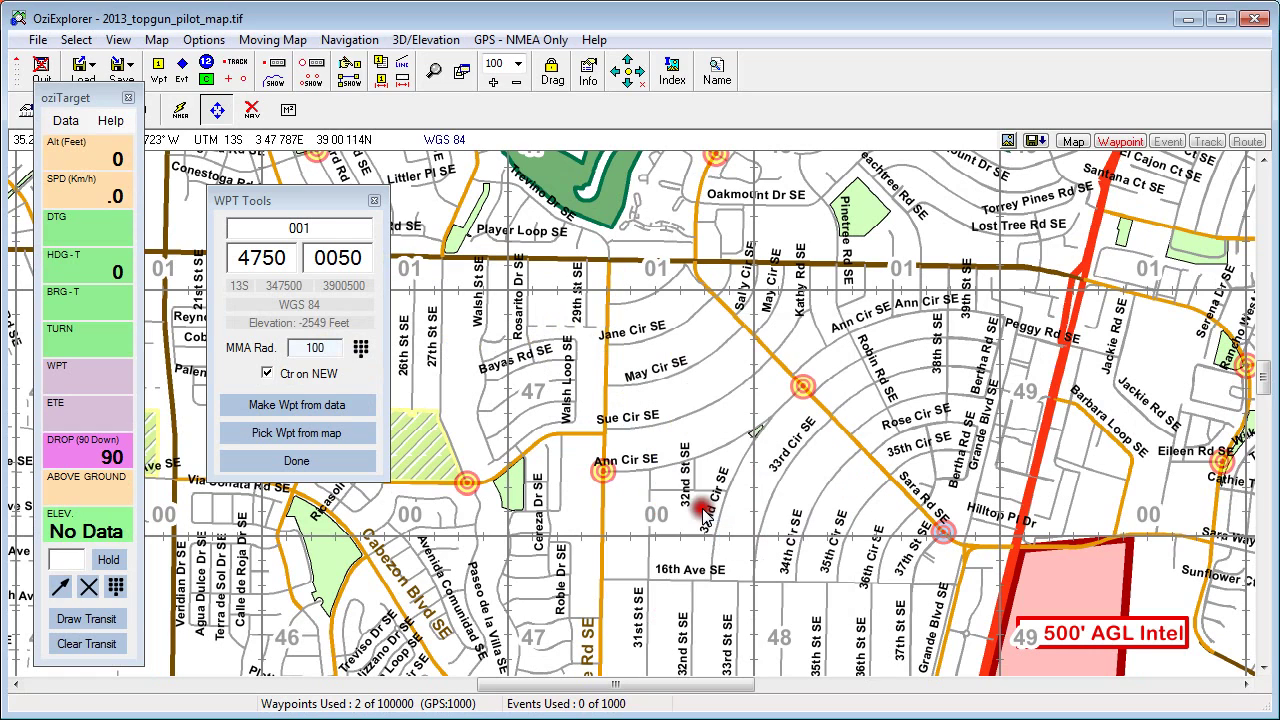
{"action": "left_click", "coordinate": [305, 415]}
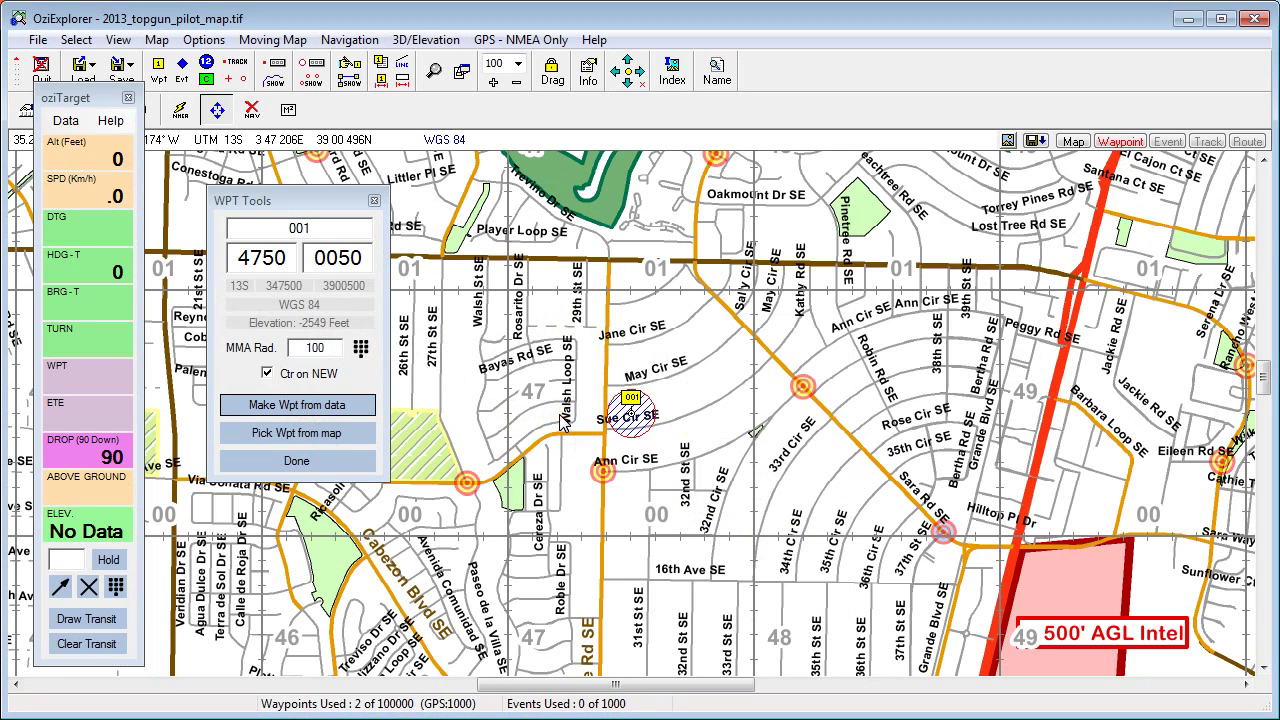
Step: Change waypoint 001's proximity distance from 100 to 200 meters in its Properties and save
{"action": "right_click", "coordinate": [632, 421]}
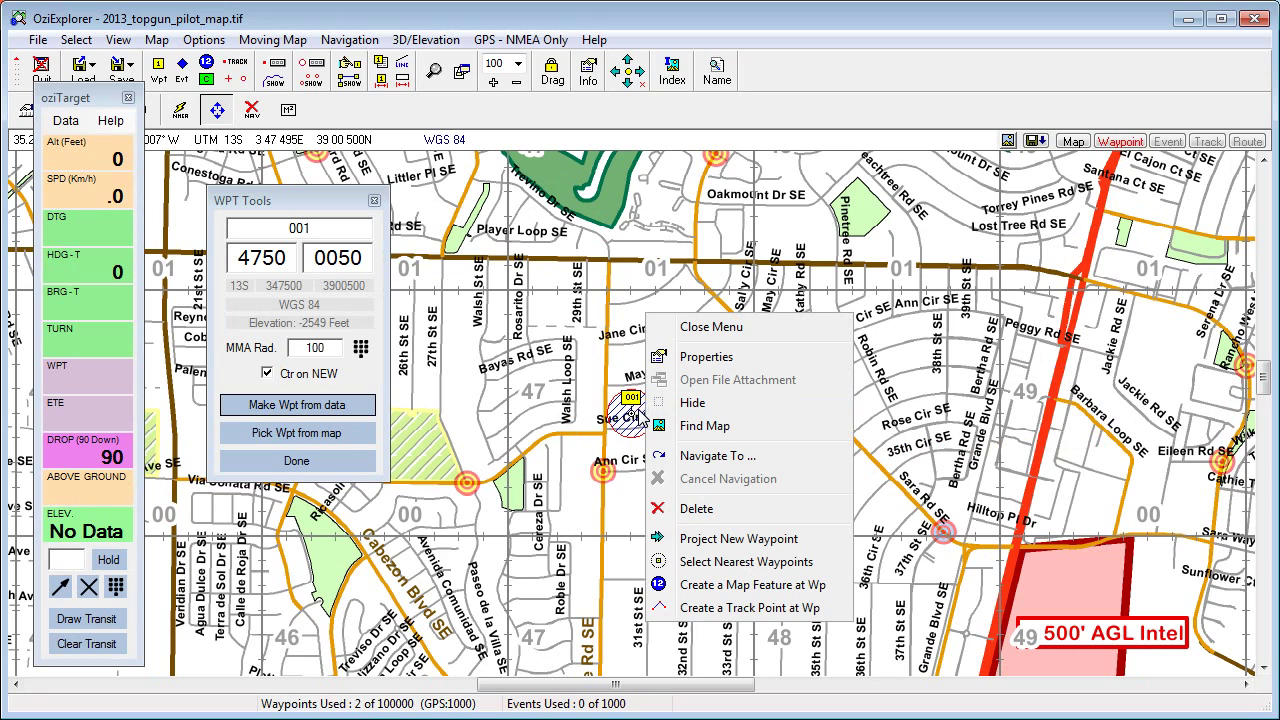
{"action": "left_click", "coordinate": [731, 361]}
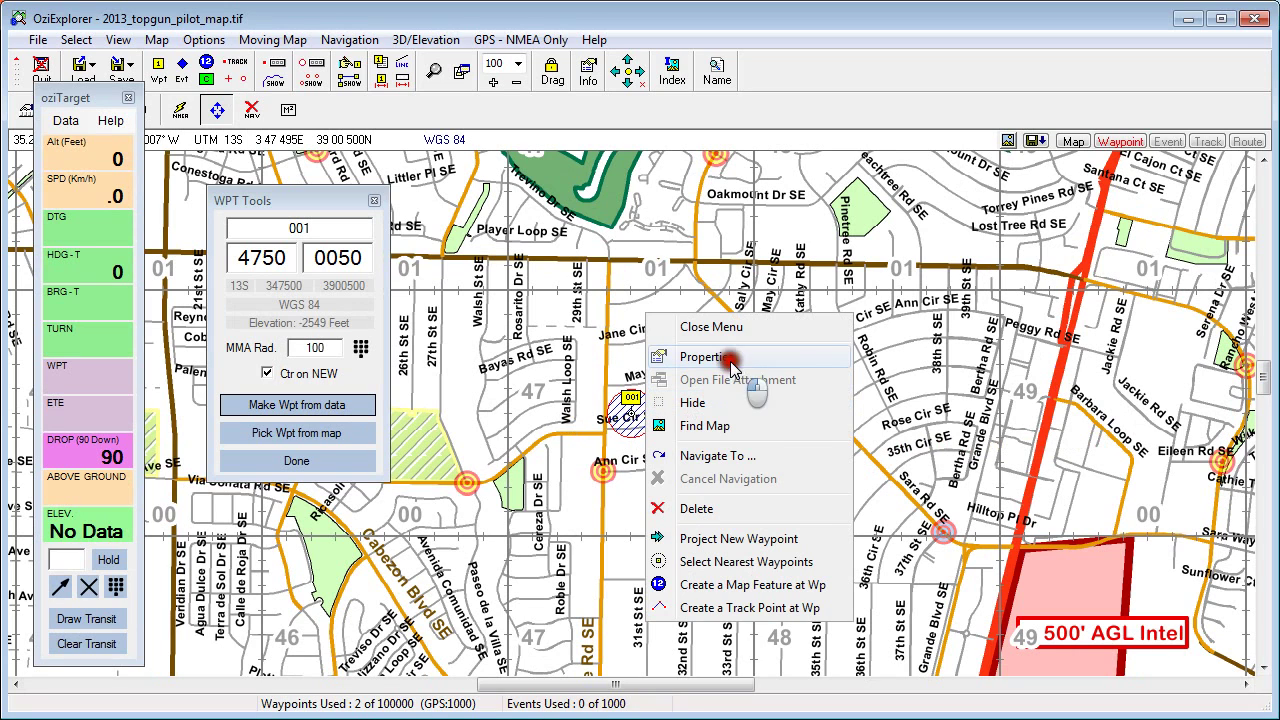
{"action": "left_click_drag", "start_coordinate": [520, 468], "coordinate": [460, 470]}
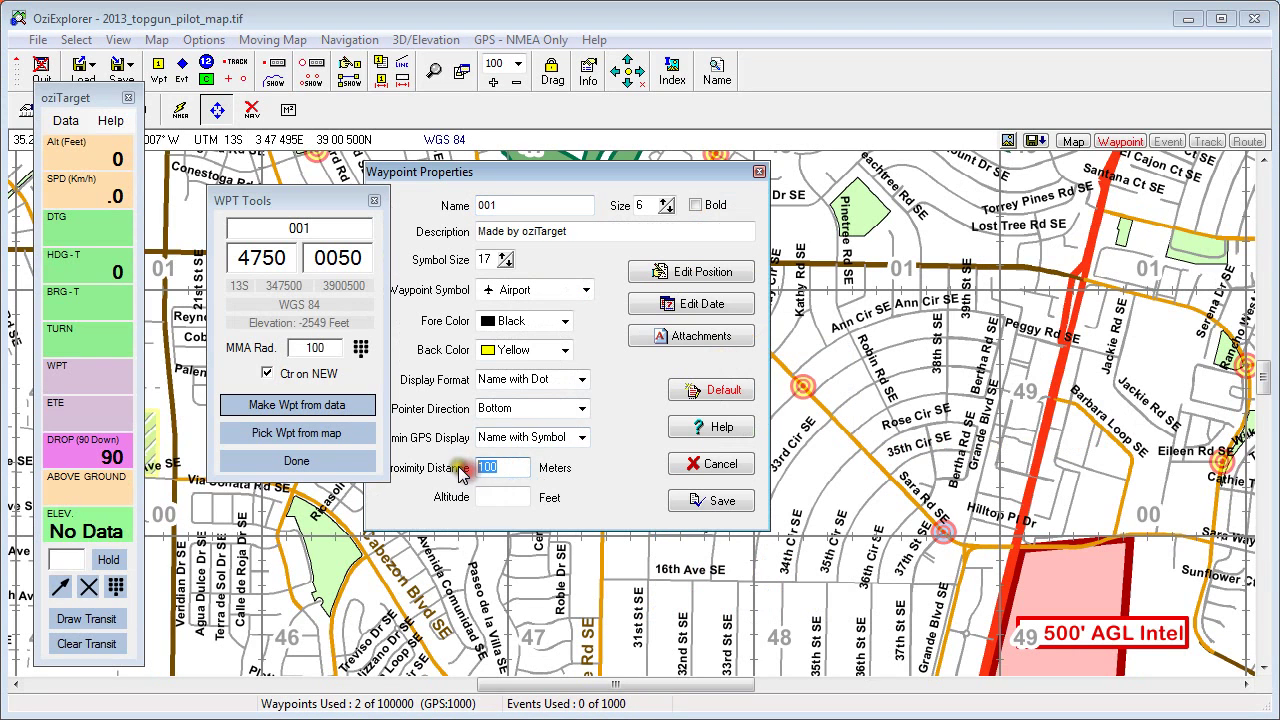
{"action": "type", "text": "20"}
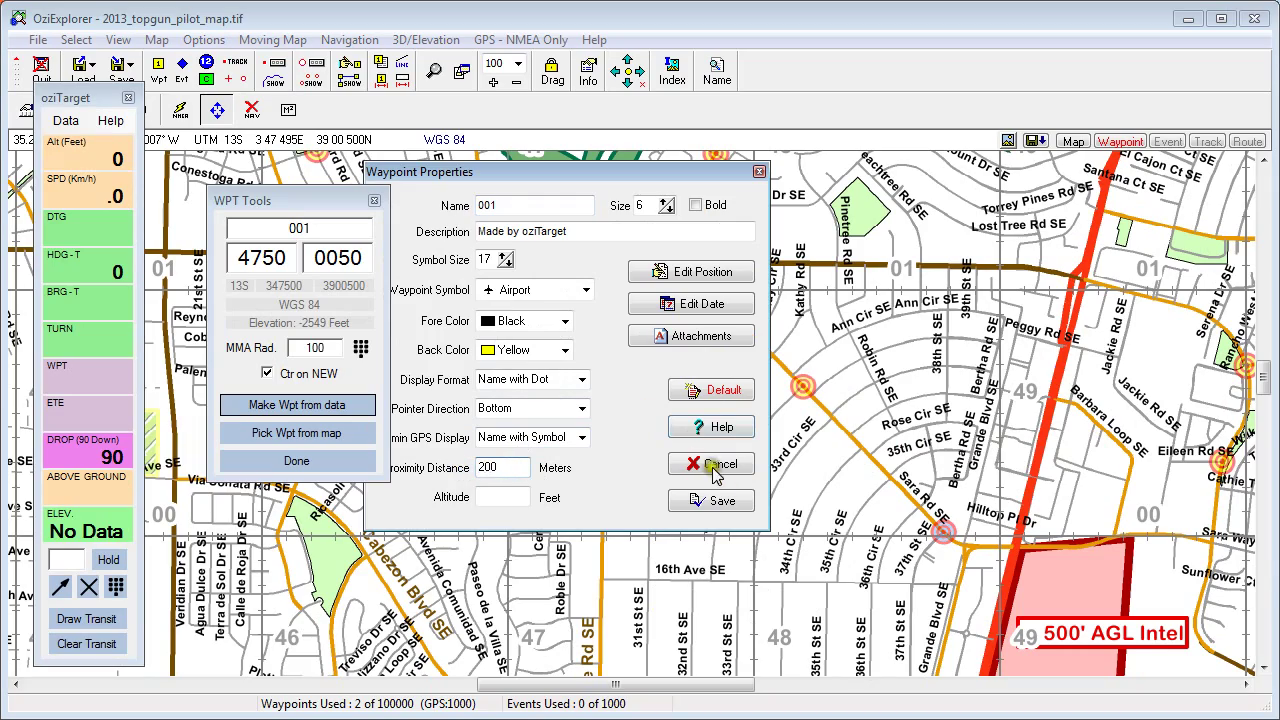
{"action": "left_click", "coordinate": [714, 500]}
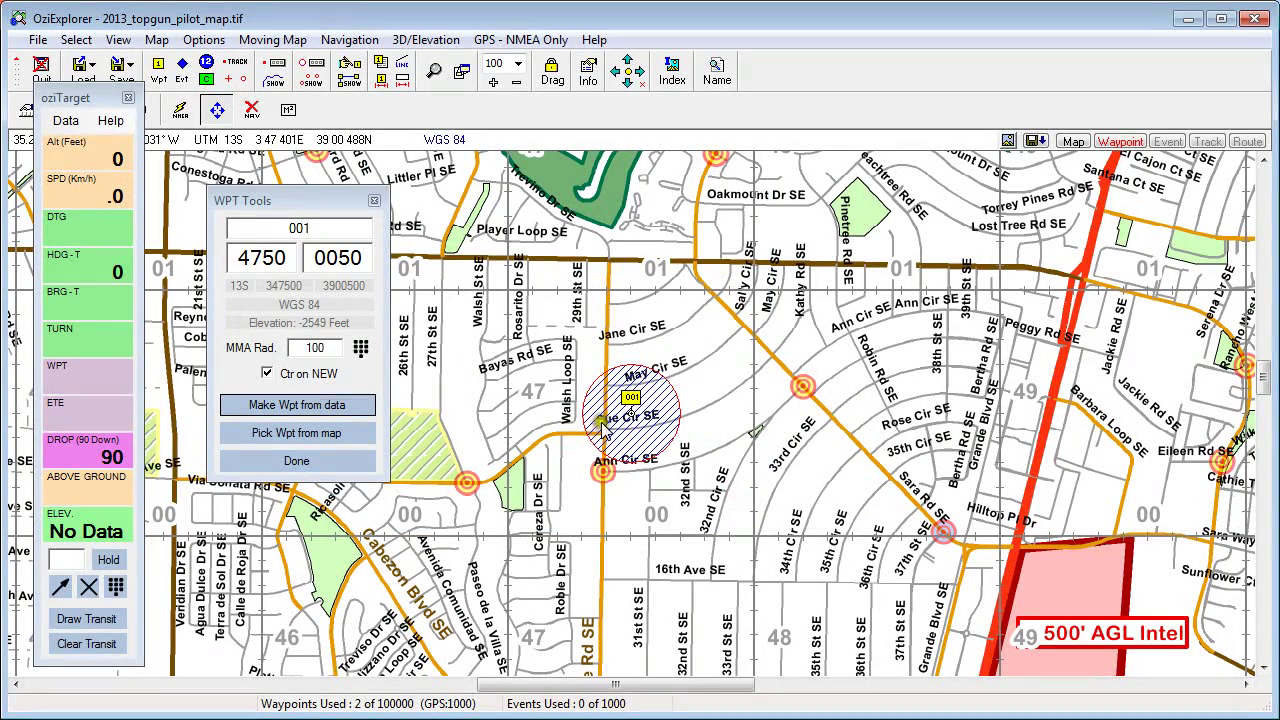
Step: Delete waypoint 001 using its right-click menu
{"action": "right_click", "coordinate": [632, 420]}
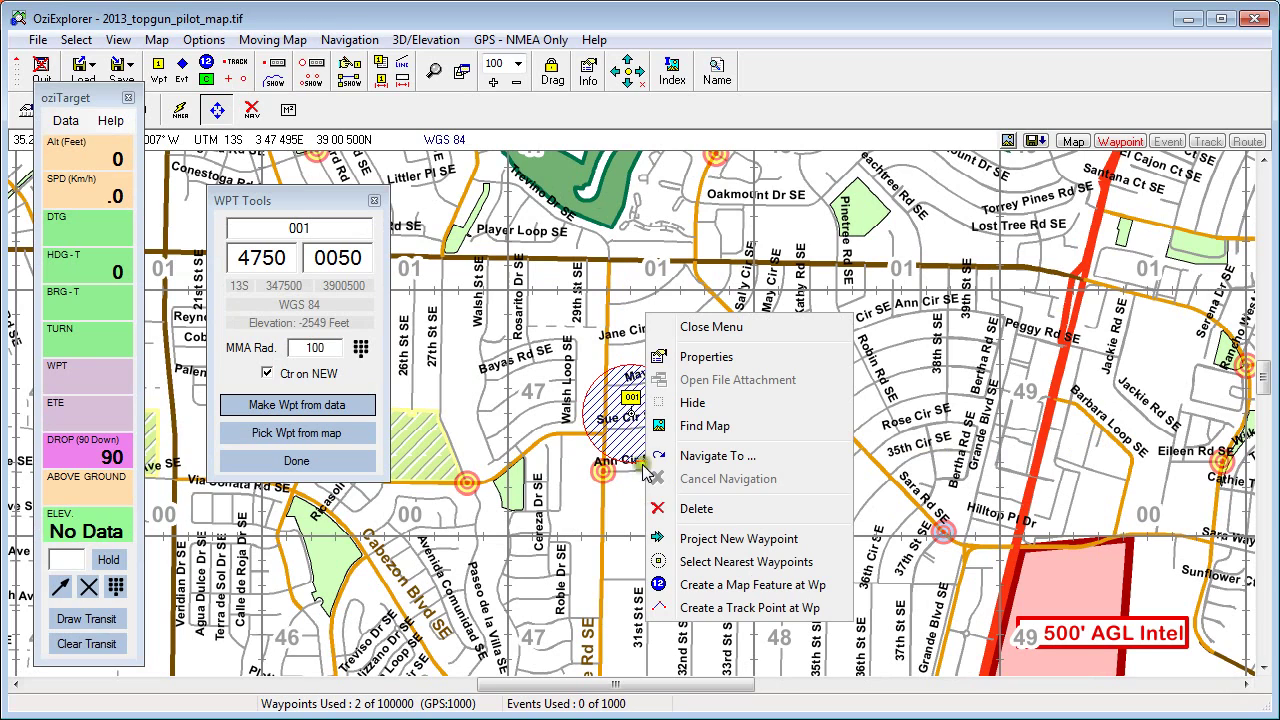
{"action": "left_click", "coordinate": [695, 509]}
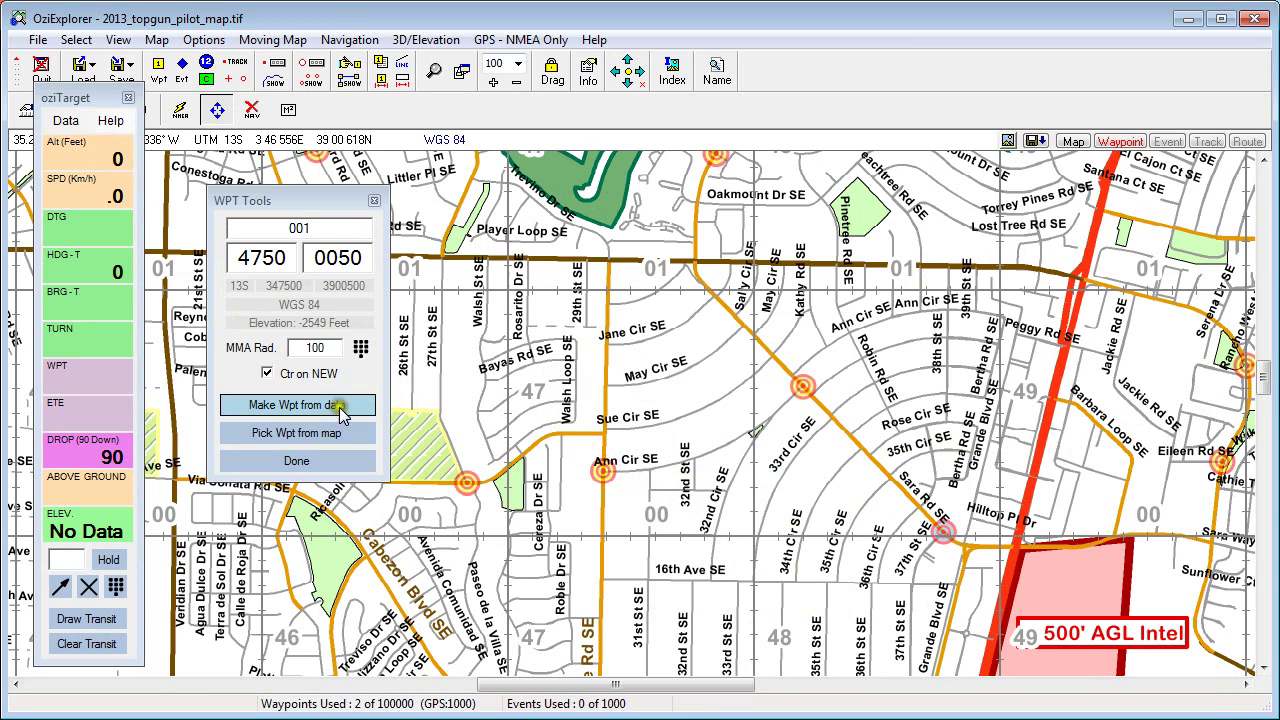
Step: Pick waypoint 001's position on the map near May Cir SE and finish with Done
{"action": "left_click", "coordinate": [268, 437]}
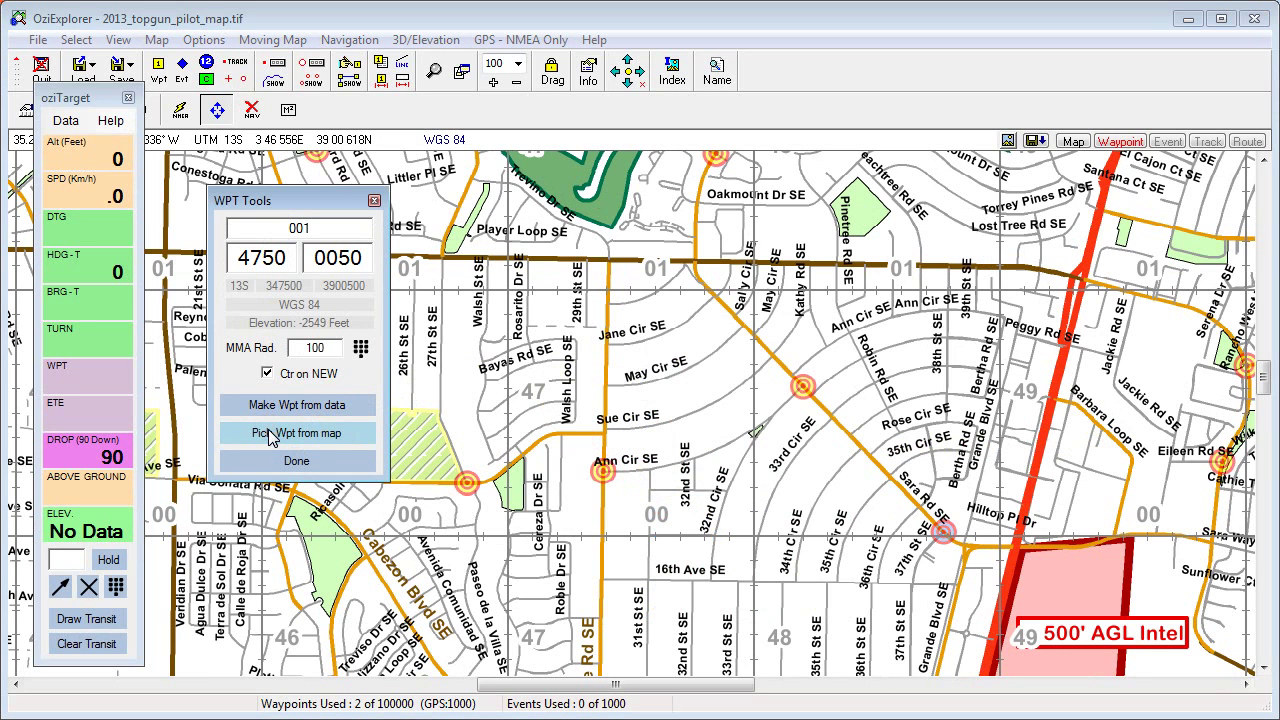
{"action": "left_click", "coordinate": [602, 386]}
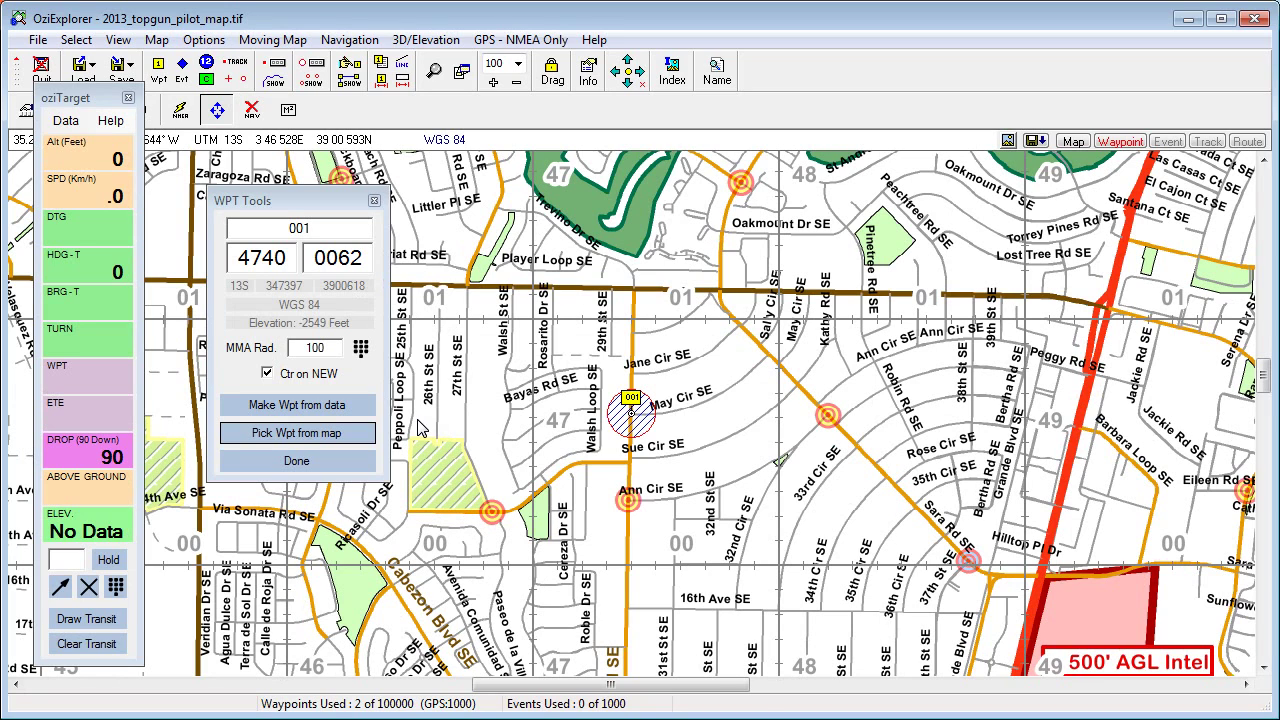
{"action": "left_click", "coordinate": [298, 461]}
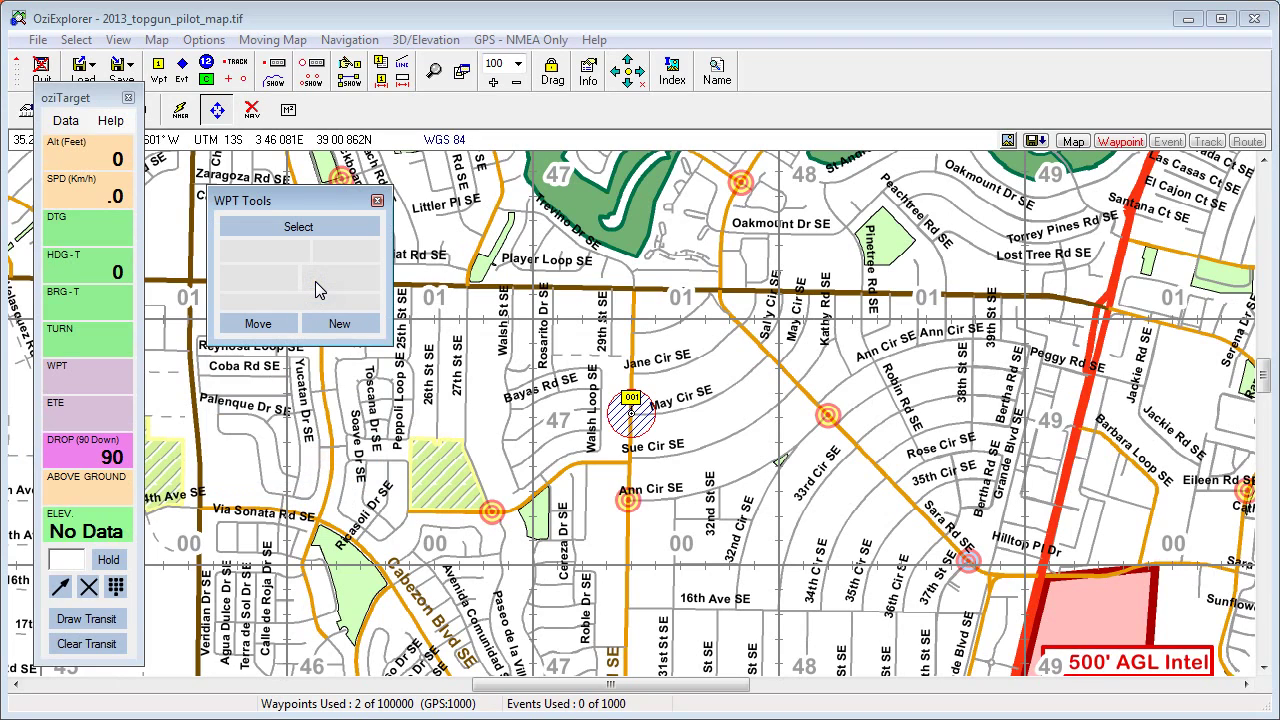